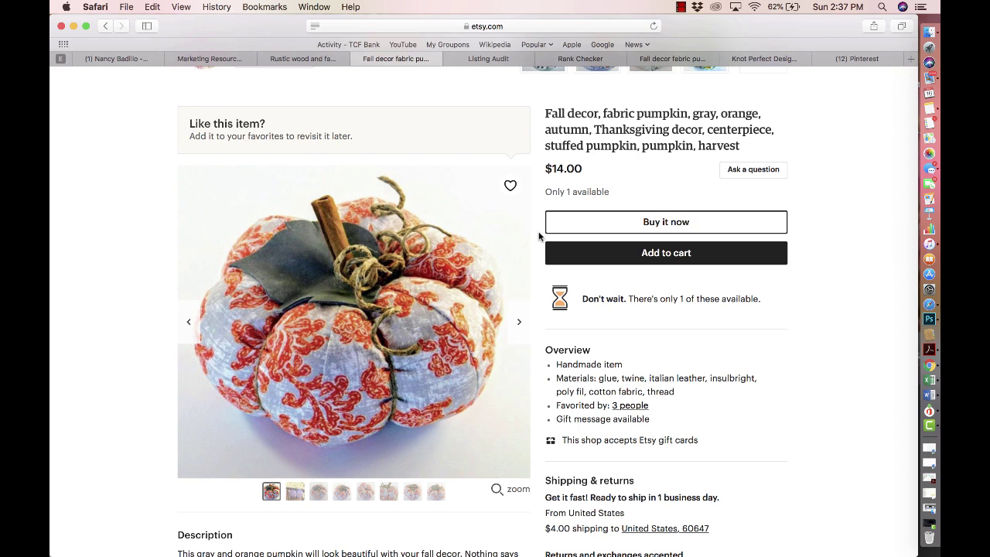
# Step: Review the single-word tags "rustic" and "plaid" in the Tag Analysis of the EtsyRank listing audit
pyautogui.click(466, 60)
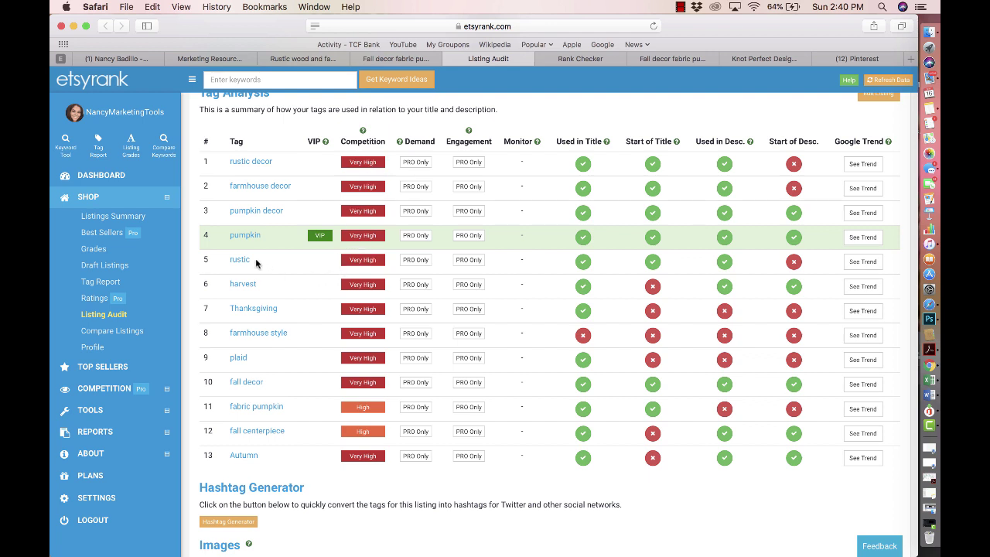
pyautogui.moveTo(251, 260); pyautogui.dragTo(230, 261)
pyautogui.moveTo(264, 358); pyautogui.dragTo(226, 359)
# Step: Open a new browser tab alongside the existing ones
pyautogui.click(840, 58)
pyautogui.click(911, 59)
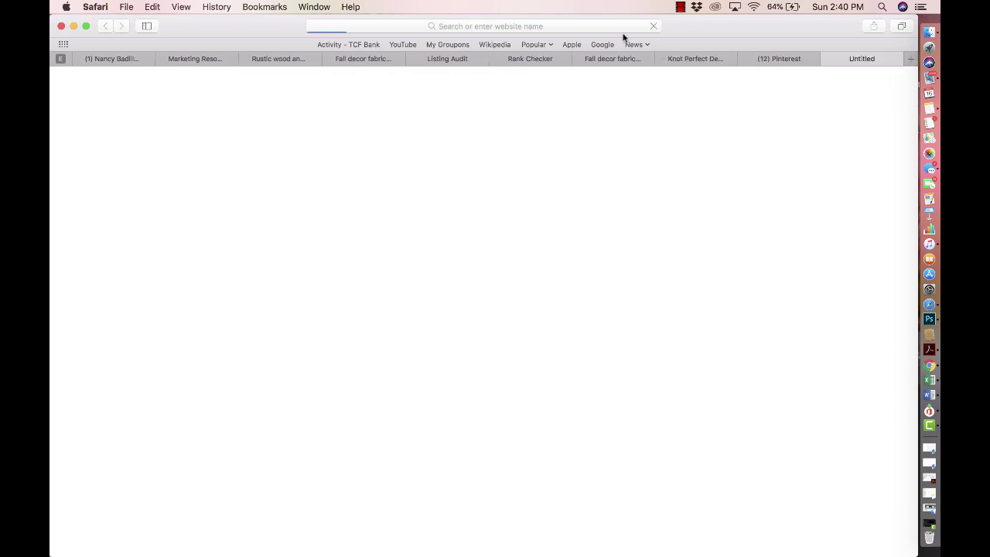
pyautogui.click(616, 33)
pyautogui.write('google.com')
pyautogui.press('Return')
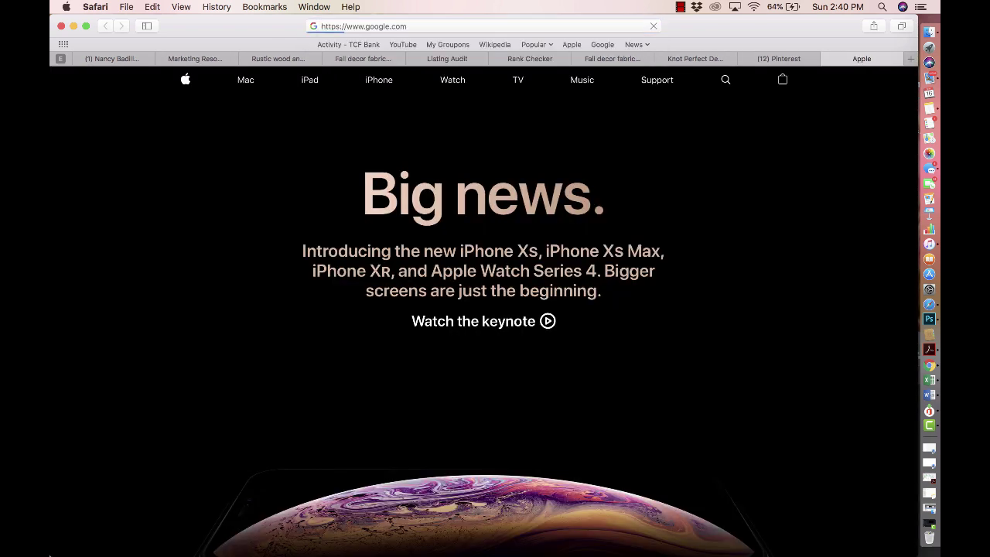
# Step: Go to the Etsy home page in the new tab and search the marketplace for "plaid"
pyautogui.click(484, 26)
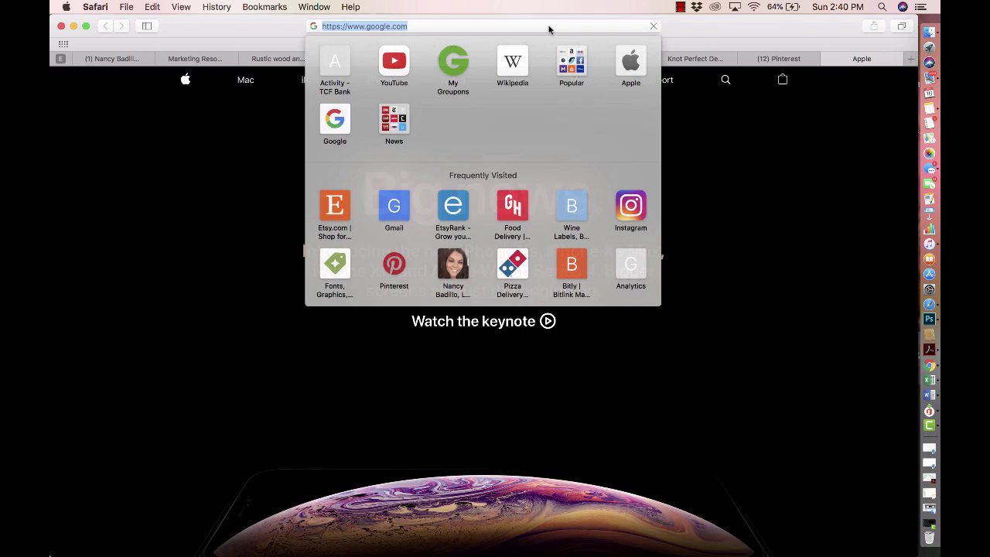
pyautogui.press('BackSpace')
pyautogui.write('etsy')
pyautogui.press('Return')
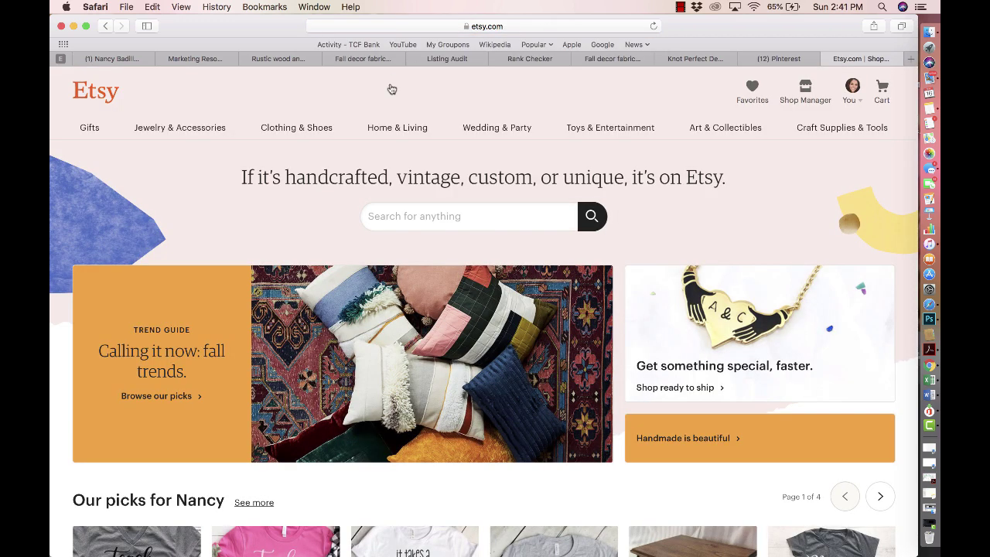
pyautogui.click(405, 215)
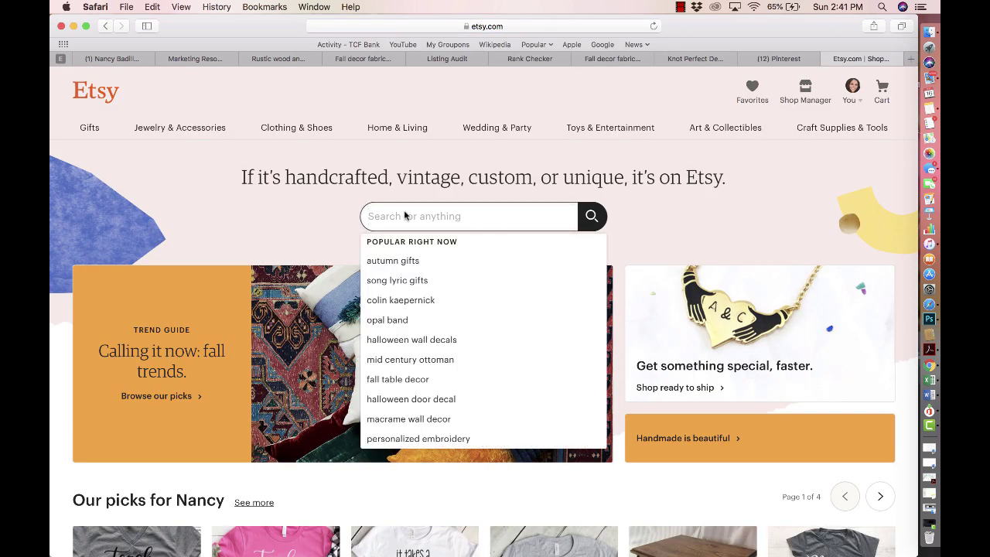
pyautogui.write('plaid')
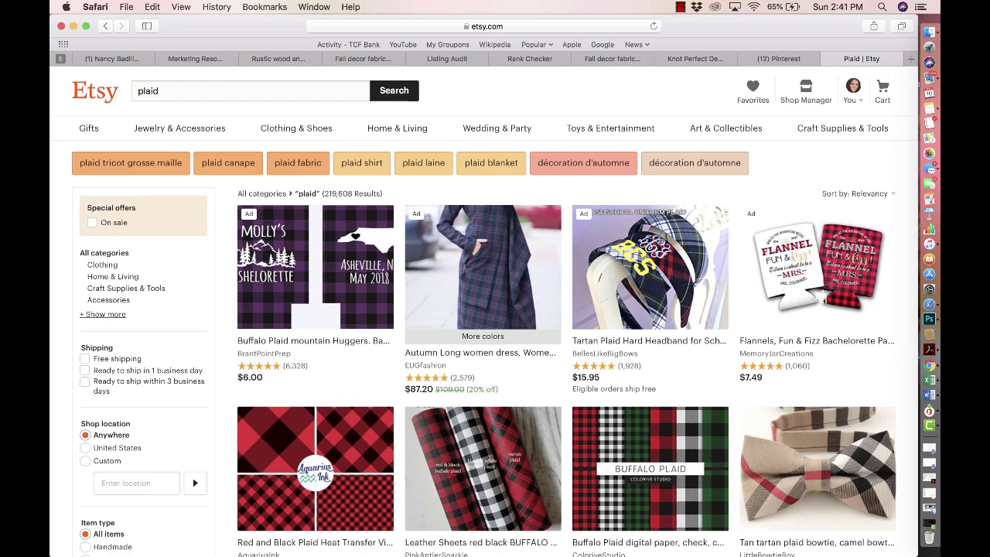
# Step: Examine how many results the "plaid" search gives and which kinds of products are listed
pyautogui.scroll(-5, 432, 277)
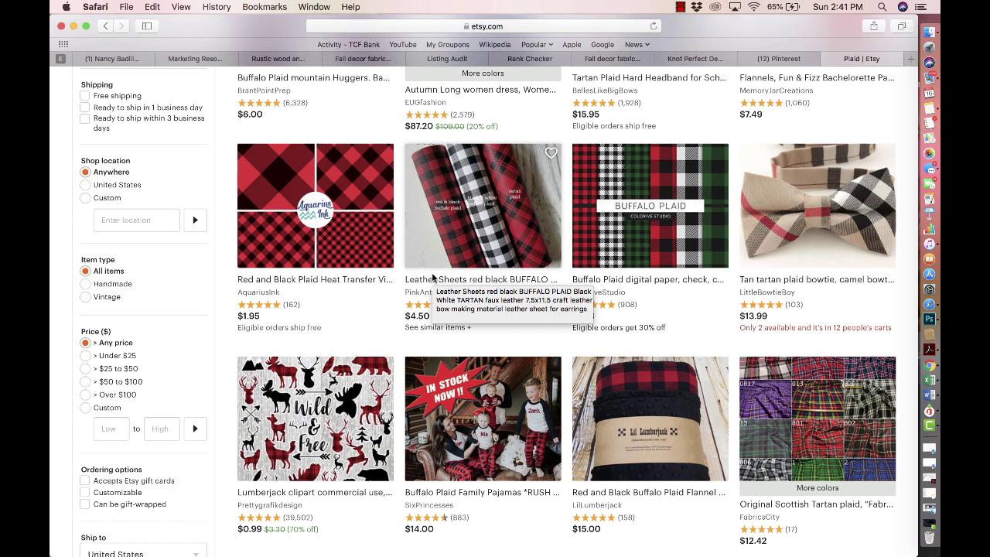
pyautogui.scroll(-3, 433, 277)
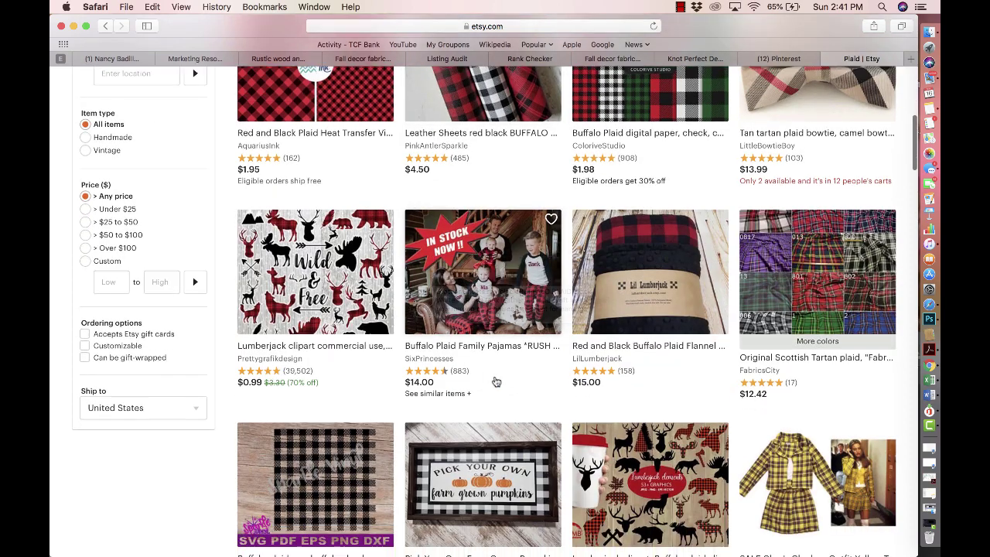
pyautogui.scroll(8, 331, 303)
pyautogui.scroll(-1, 331, 304)
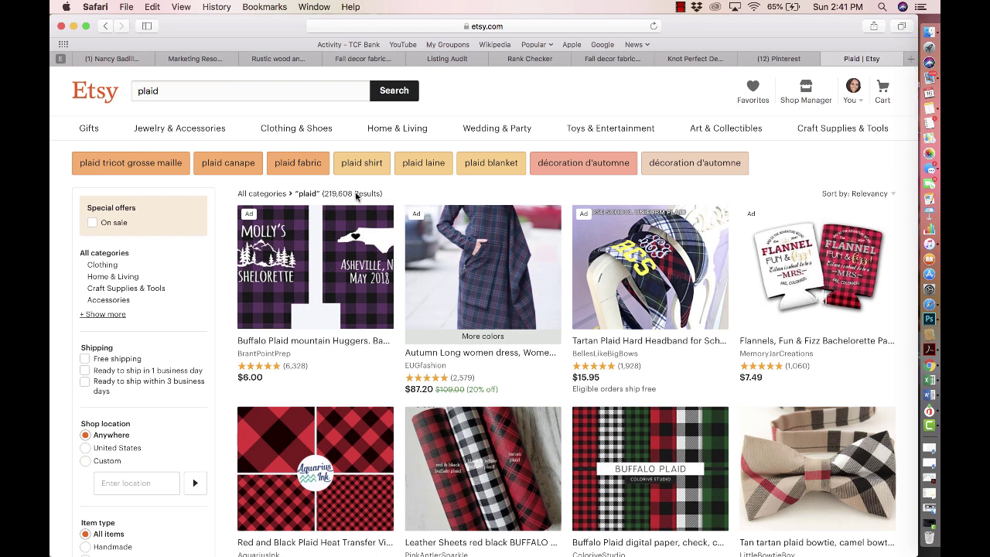
pyautogui.scroll(-3, 364, 197)
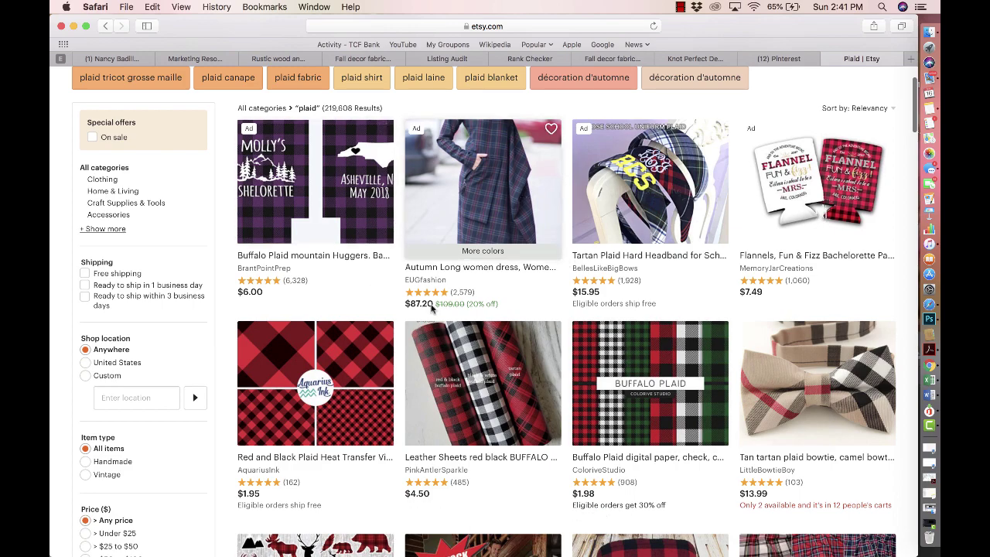
pyautogui.scroll(-2, 680, 392)
pyautogui.scroll(-2, 680, 392)
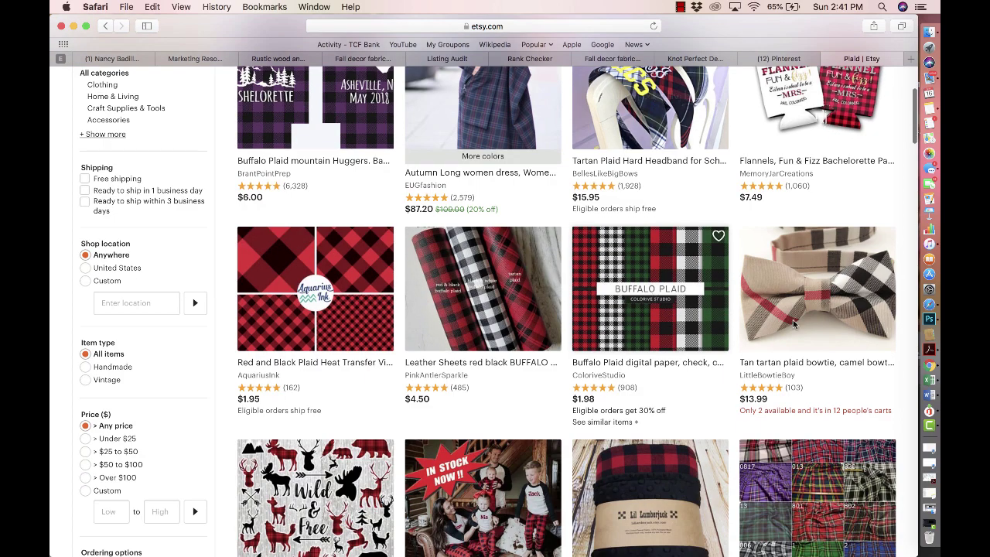
pyautogui.scroll(-2, 796, 325)
pyautogui.scroll(-5, 531, 397)
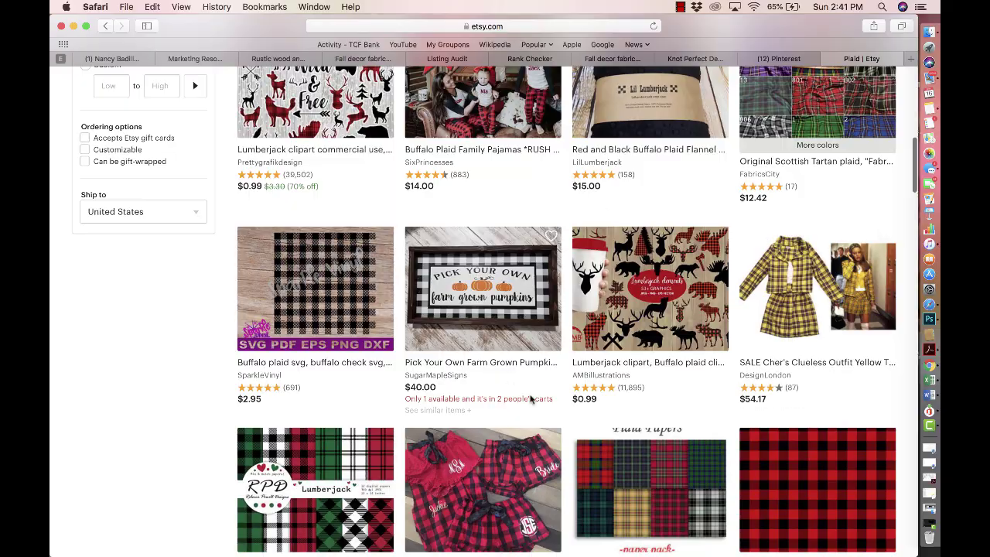
pyautogui.scroll(-6, 531, 398)
pyautogui.scroll(3, 530, 397)
pyautogui.scroll(-13, 531, 397)
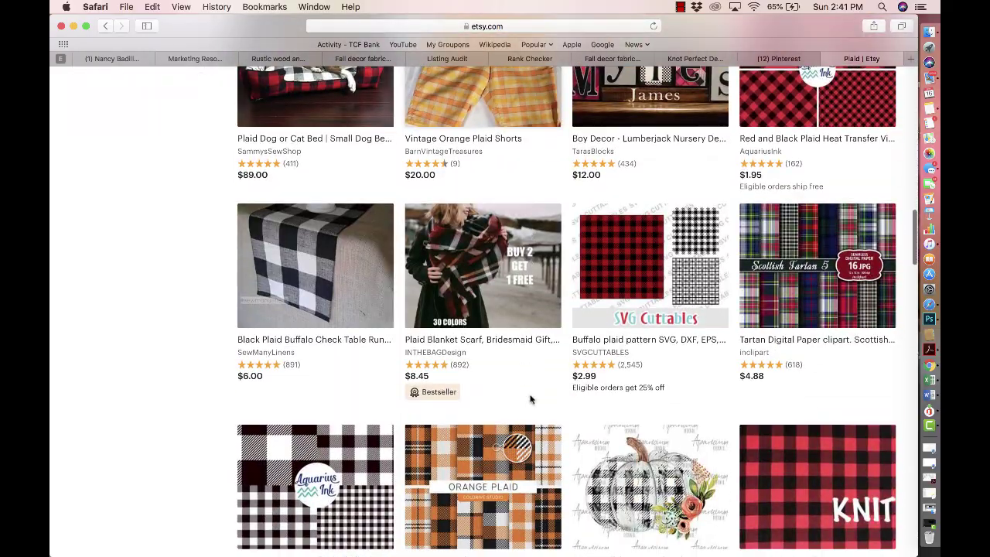
pyautogui.scroll(-6, 530, 397)
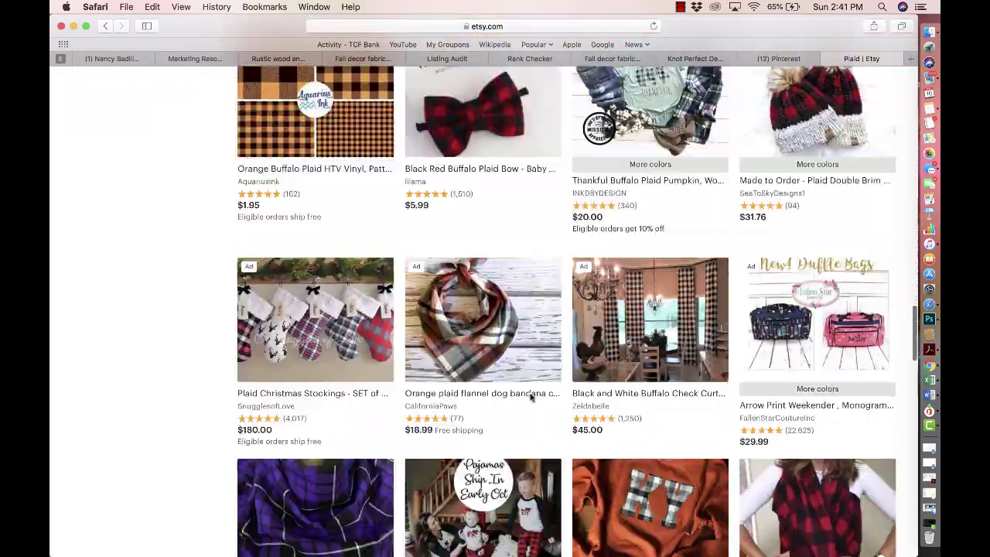
pyautogui.scroll(1, 530, 397)
pyautogui.scroll(-4, 531, 398)
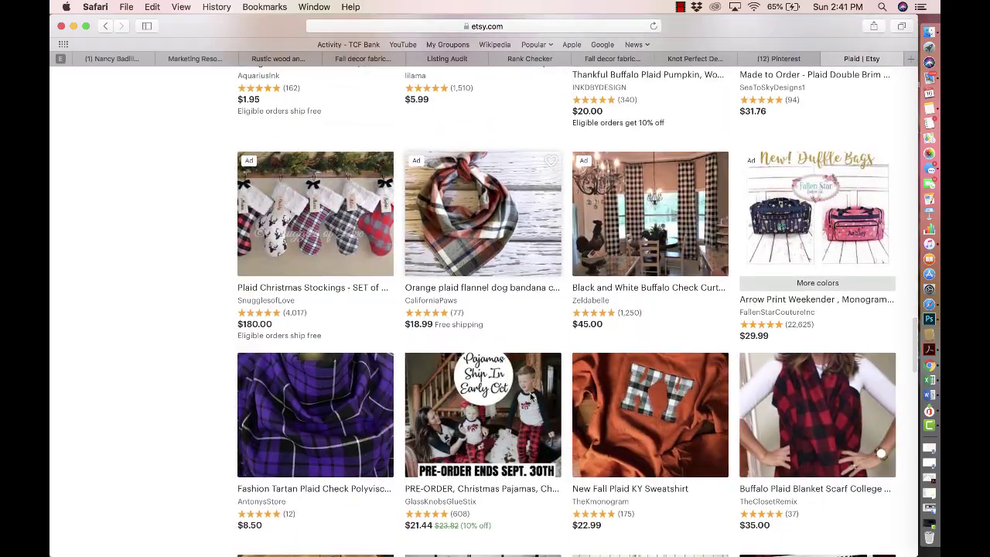
pyautogui.scroll(1, 530, 397)
pyautogui.scroll(-8, 530, 398)
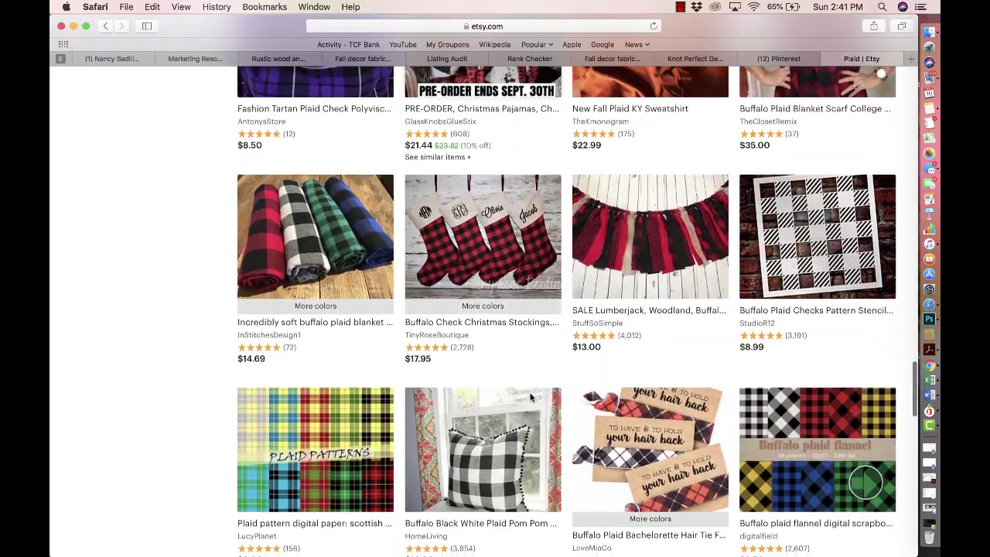
pyautogui.scroll(18, 530, 398)
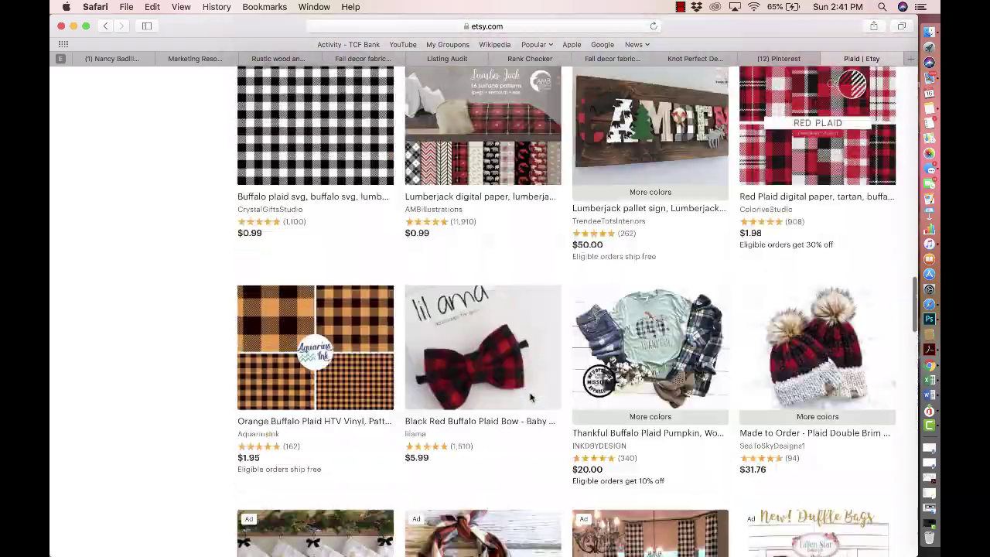
pyautogui.scroll(7, 531, 397)
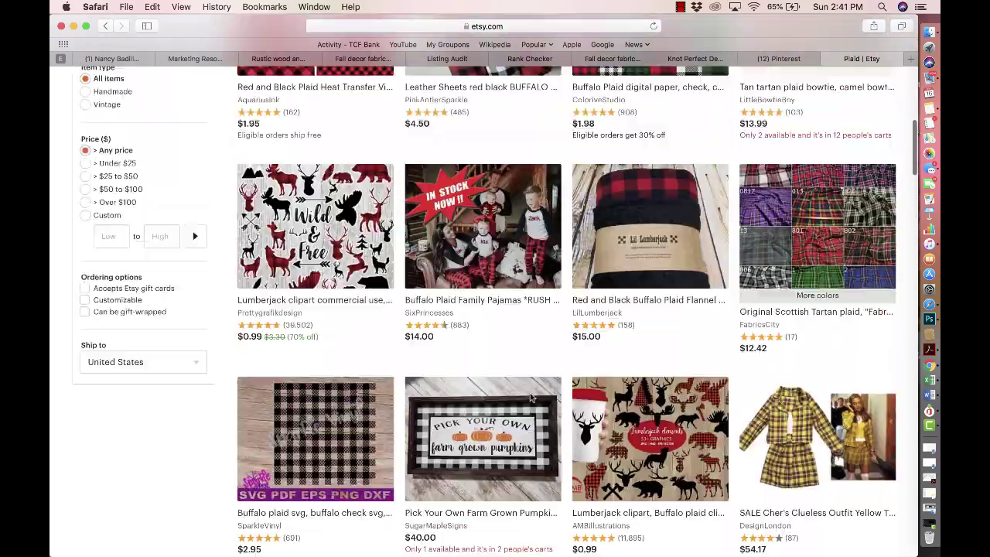
pyautogui.scroll(4, 571, 138)
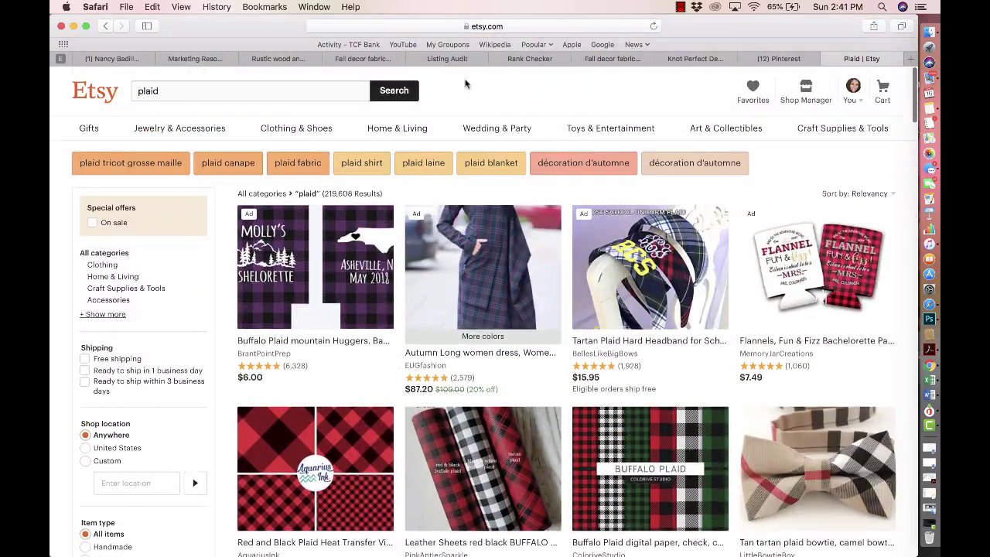
# Step: Return to the EtsyRank listing audit with the Tag Analysis table
pyautogui.click(385, 60)
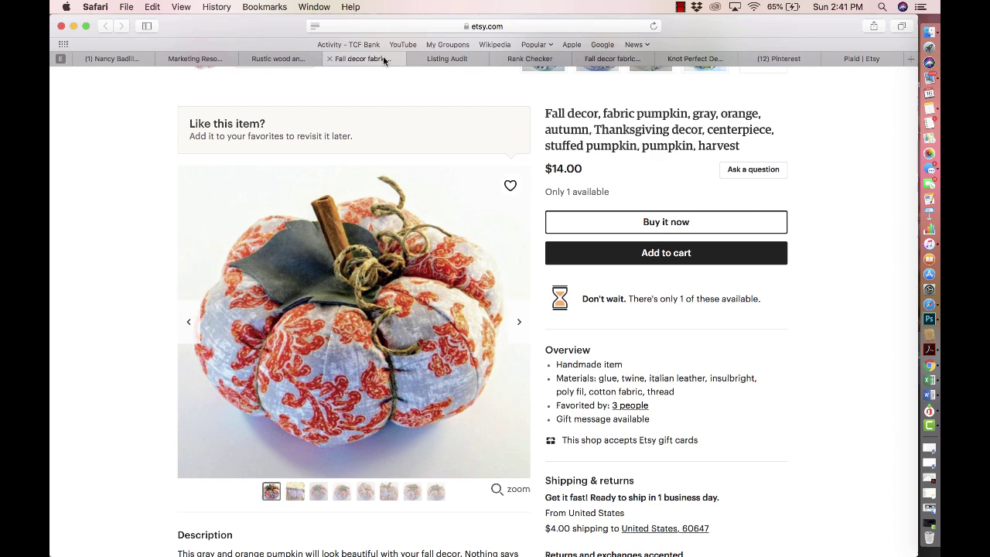
pyautogui.click(298, 60)
pyautogui.click(205, 61)
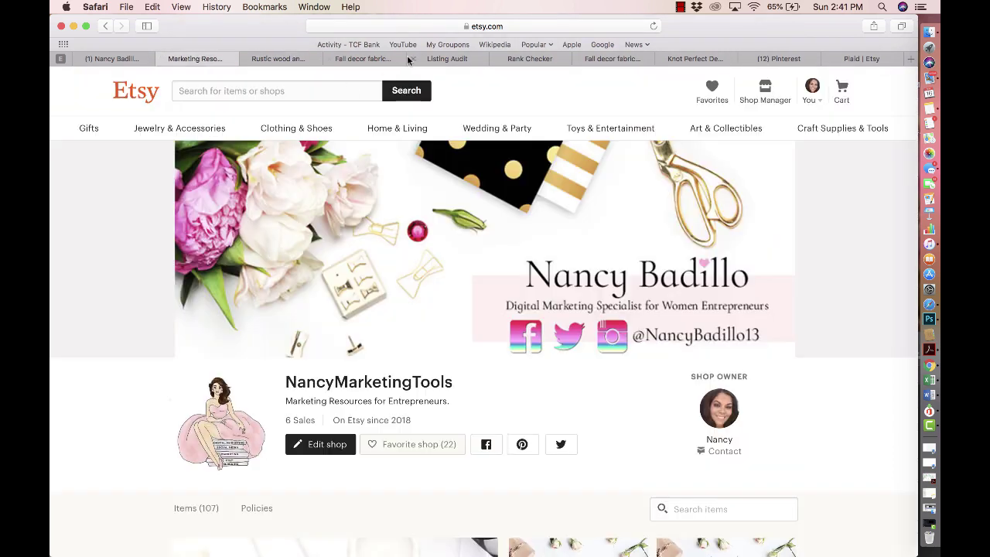
pyautogui.click(438, 61)
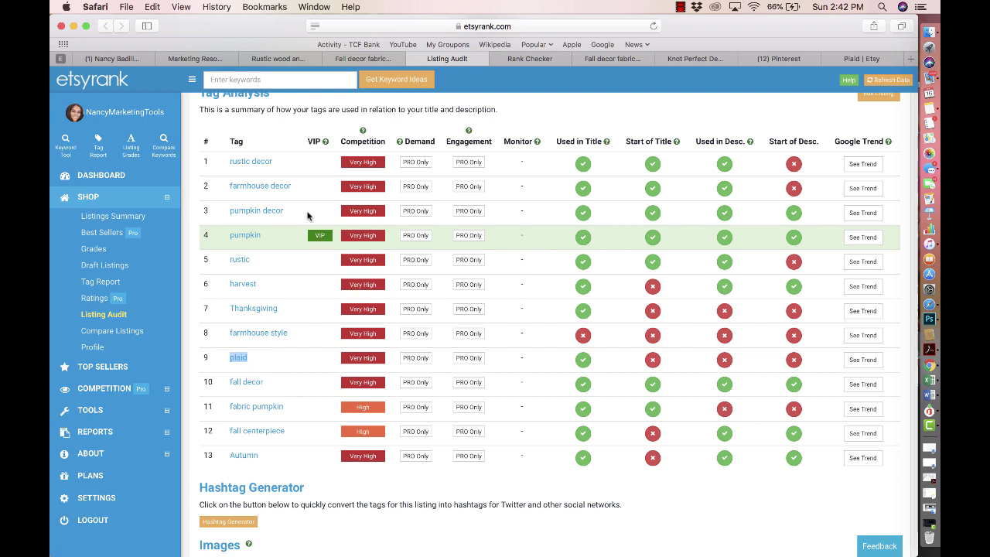
# Step: Copy the tag "pumpkin decor" from the Tag Analysis and get keyword ideas for it in EtsyRank
pyautogui.moveTo(292, 212); pyautogui.dragTo(229, 216)
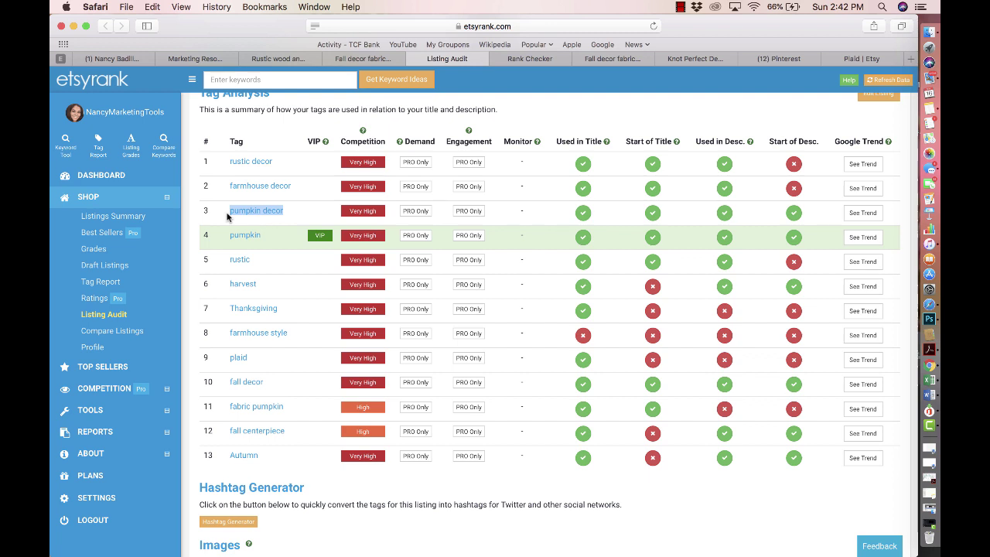
pyautogui.press('super+c')
pyautogui.scroll(10, 271, 219)
pyautogui.click(271, 87)
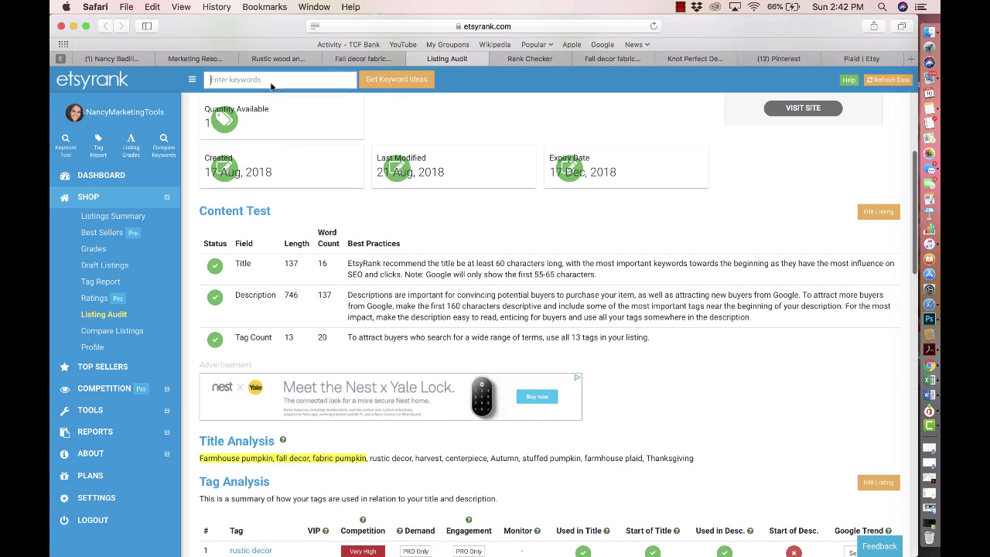
pyautogui.press('super+v')
pyautogui.click(422, 82)
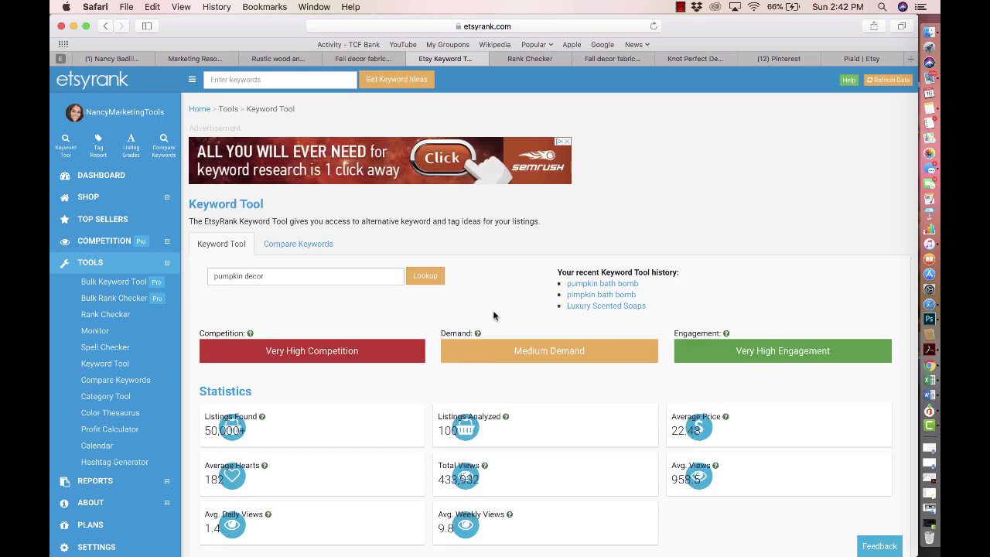
# Step: Examine pages 1 to 8 of the Related Tags for "pumpkin decor", comparing their listing counts and competition levels
pyautogui.scroll(-20, 487, 294)
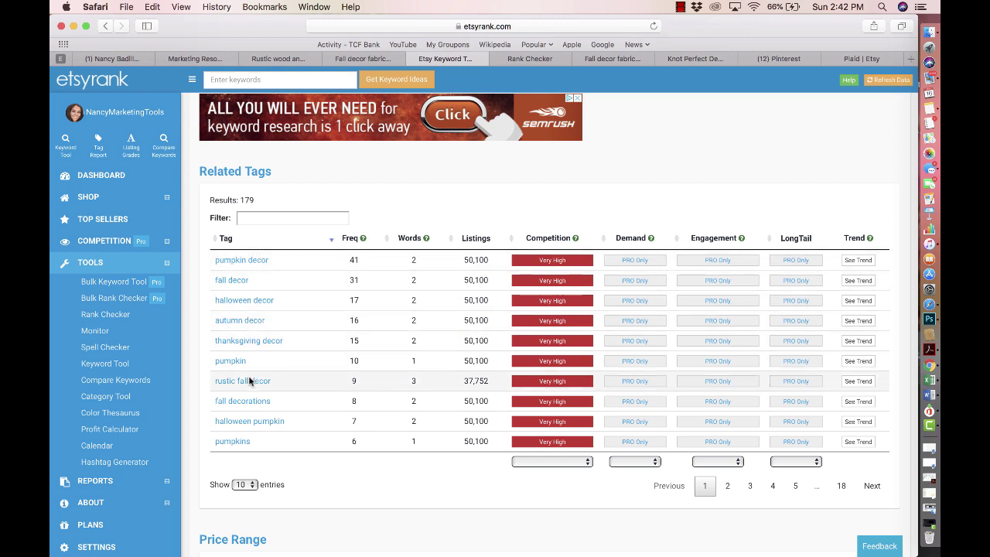
pyautogui.click(727, 486)
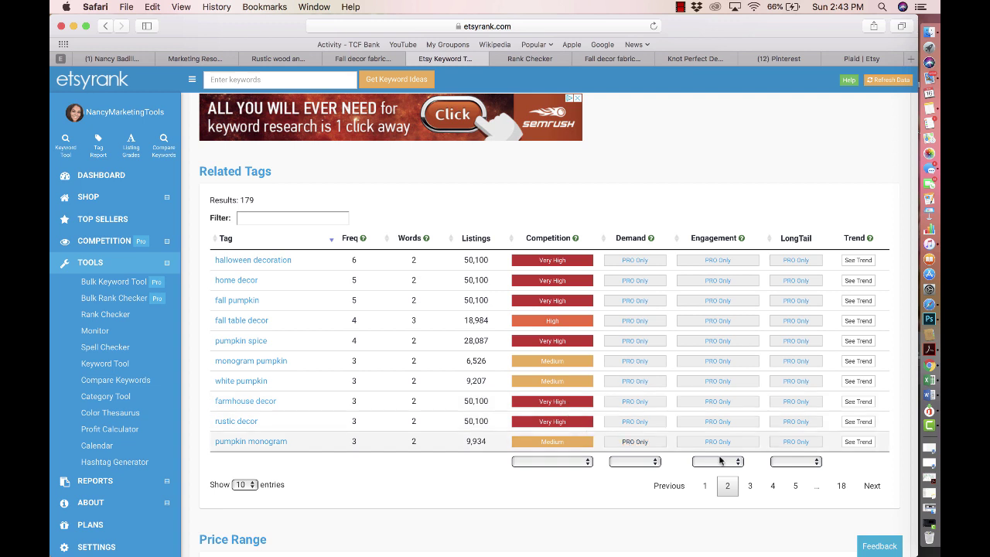
pyautogui.click(750, 487)
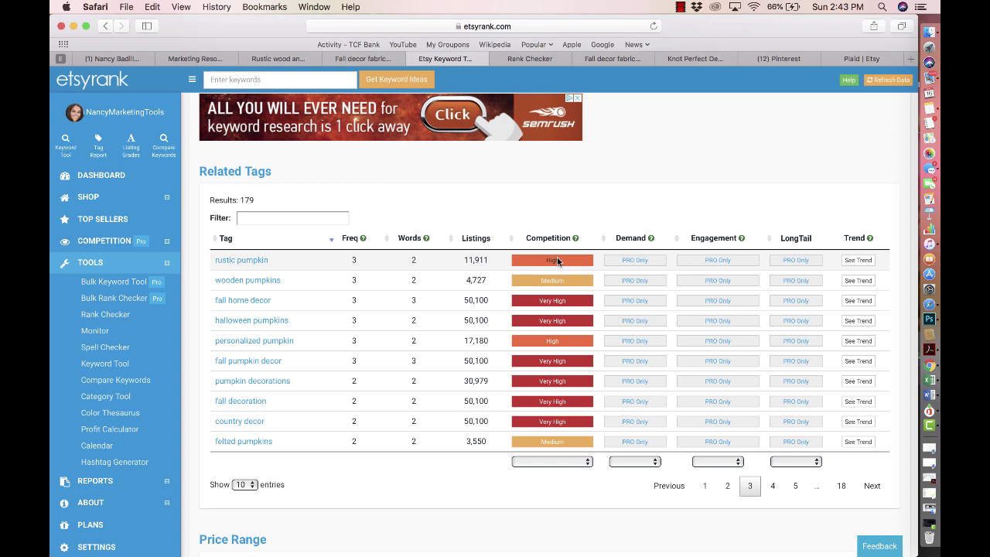
pyautogui.click(772, 486)
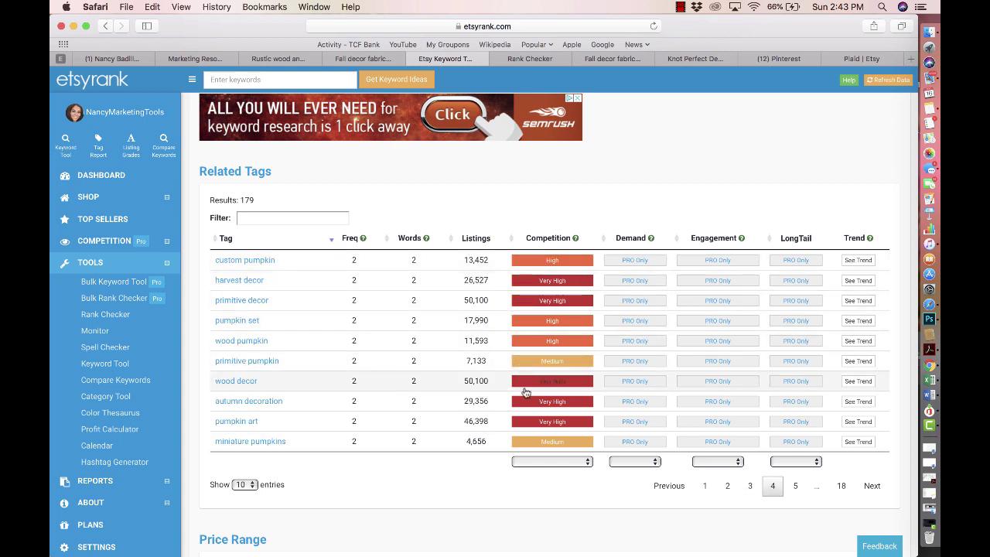
pyautogui.click(796, 486)
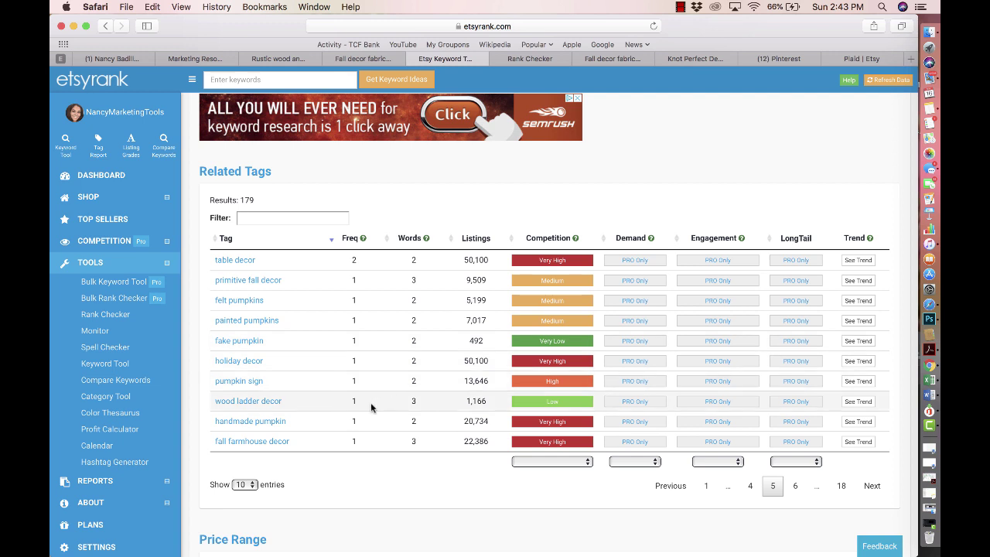
pyautogui.click(793, 485)
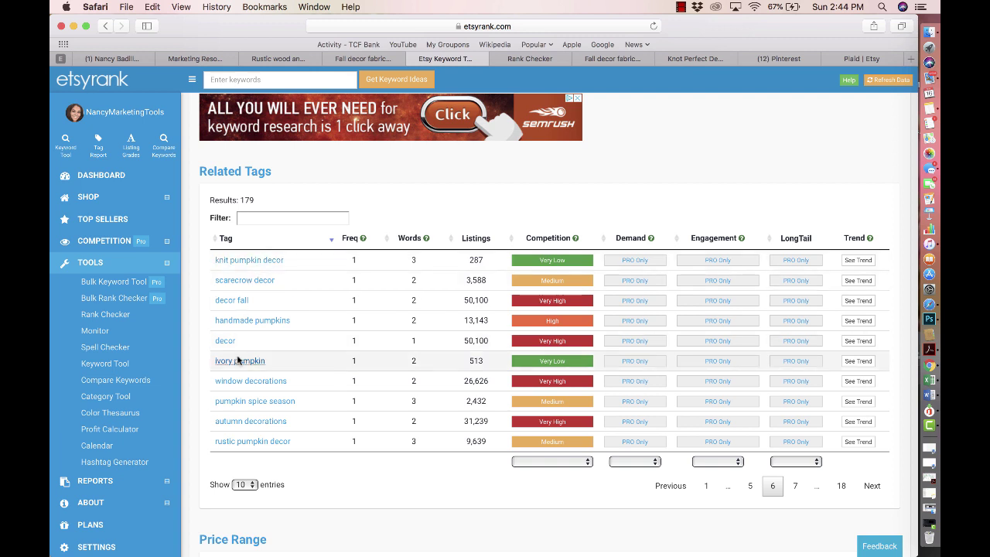
pyautogui.click(796, 488)
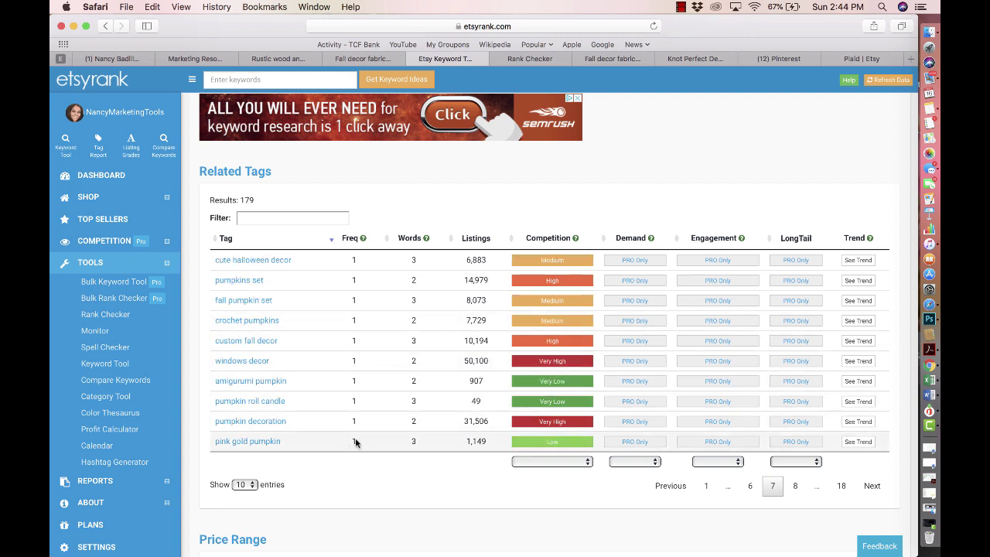
pyautogui.click(793, 486)
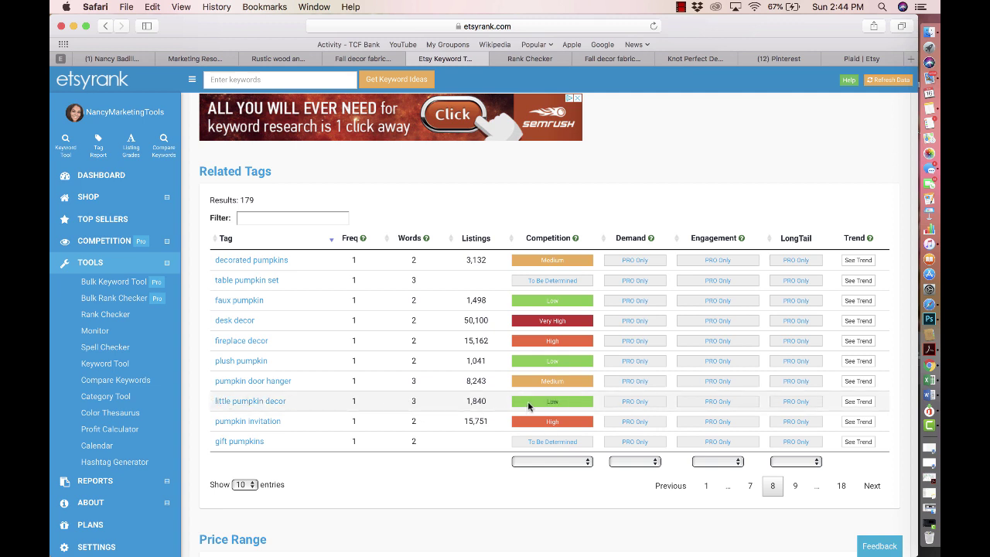
# Step: Go to the Etsy listing of the gray and orange fabric pumpkin and highlight its full title
pyautogui.click(370, 60)
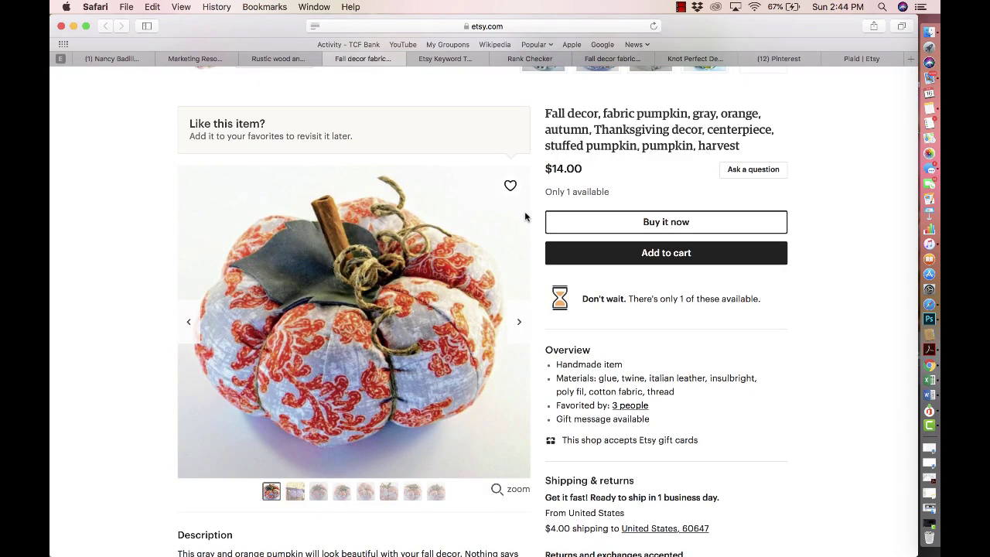
pyautogui.scroll(2, 526, 217)
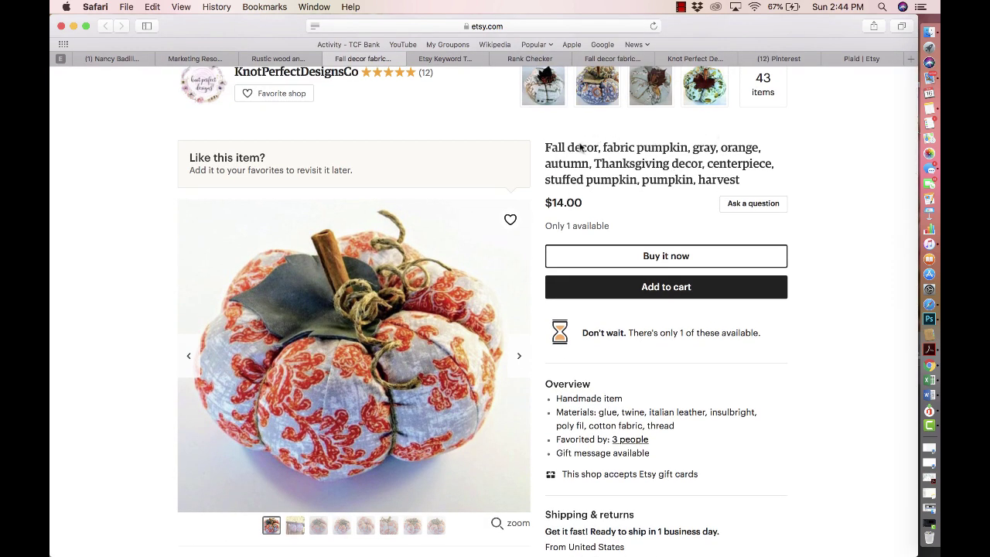
pyautogui.moveTo(546, 149); pyautogui.dragTo(723, 190)
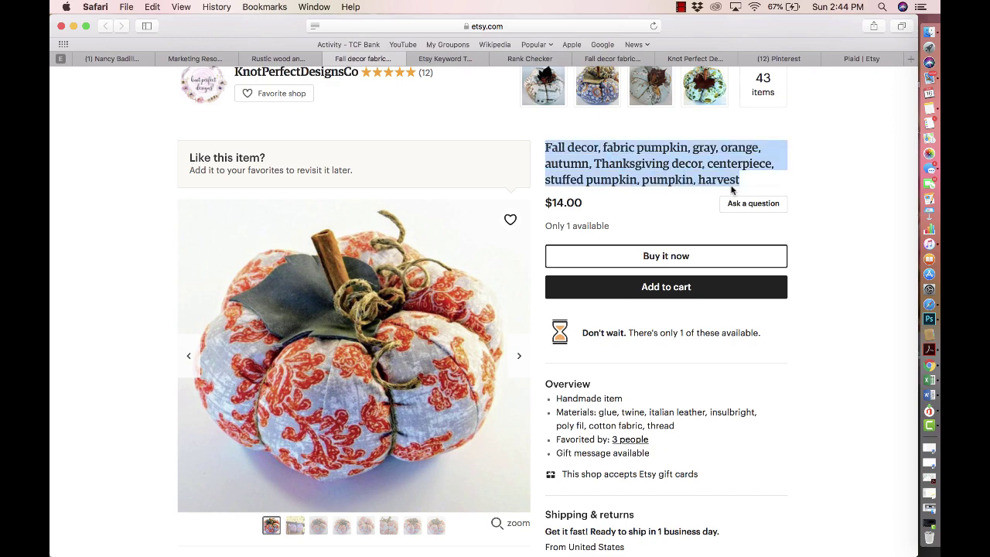
# Step: Highlight the description's opening two sentences, through "fall more than a pumpkin!", and compare them with the listing's photo and title
pyautogui.scroll(-1, 687, 172)
pyautogui.scroll(-8, 686, 172)
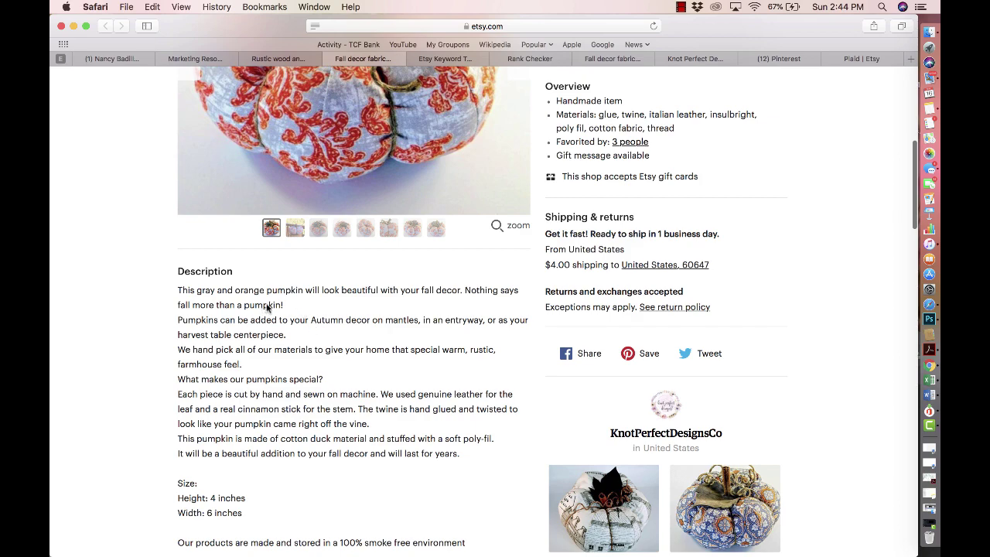
pyautogui.moveTo(293, 305); pyautogui.dragTo(180, 289)
pyautogui.scroll(10, 523, 301)
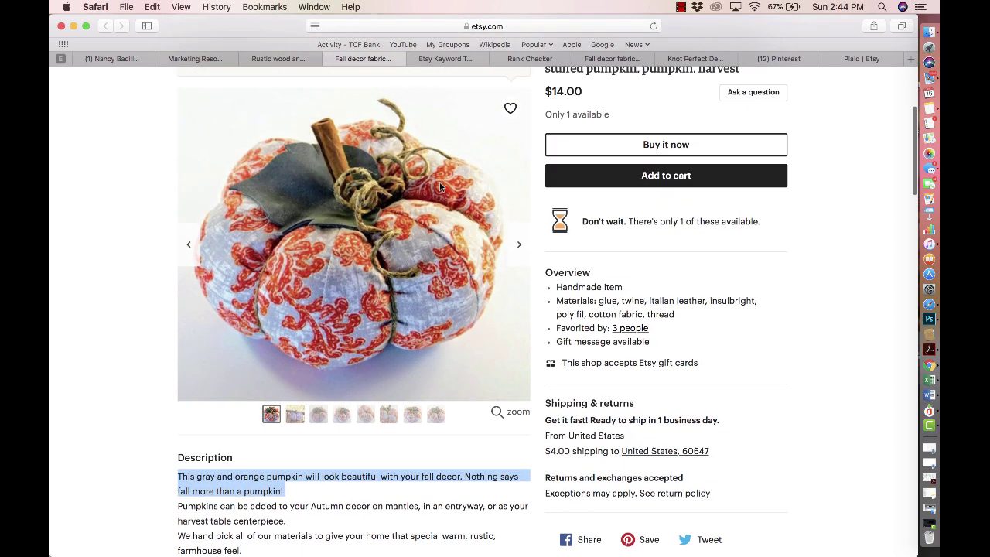
pyautogui.scroll(-6, 524, 302)
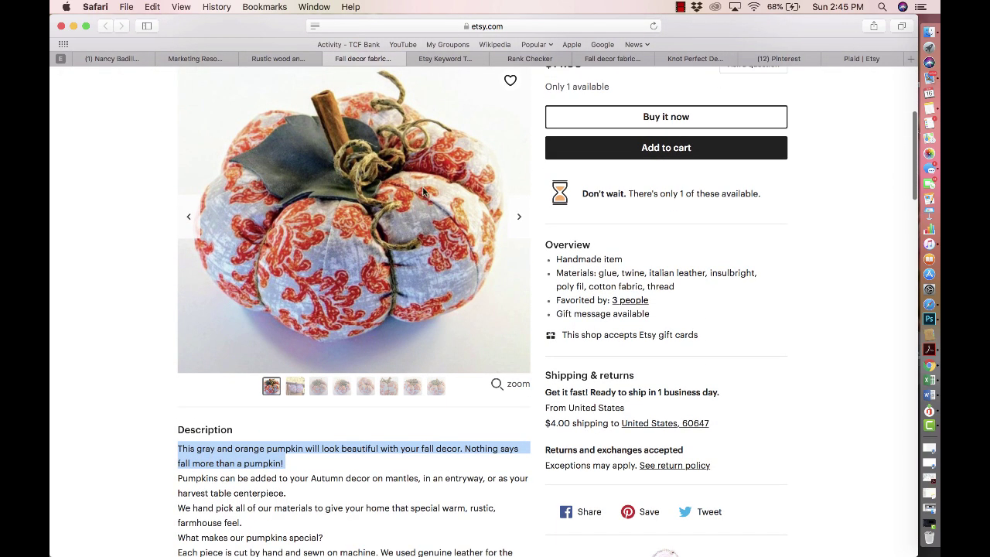
pyautogui.scroll(3, 422, 187)
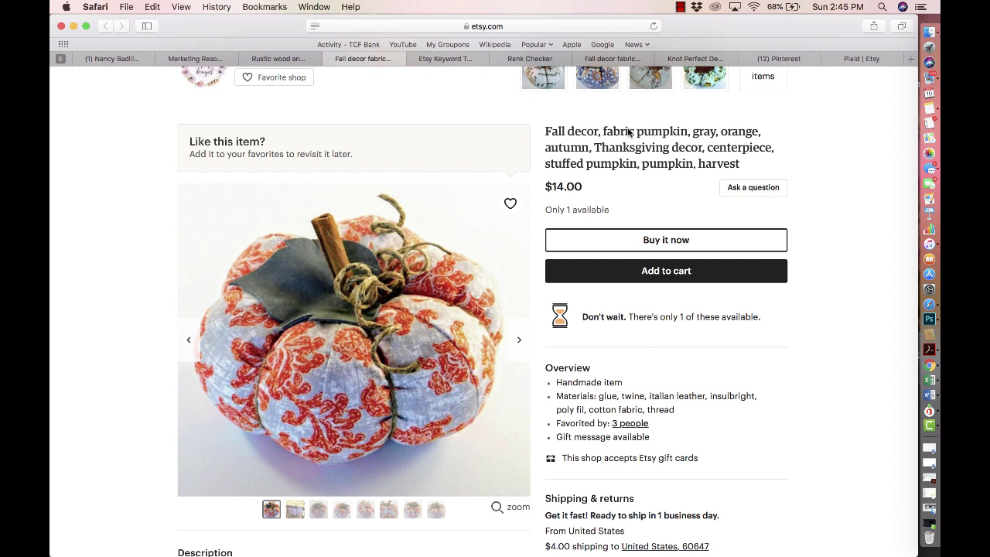
# Step: Highlight the description's opening text from "This gray and orange pumpkin" through "harvest table centerpiece."
pyautogui.scroll(-5, 629, 140)
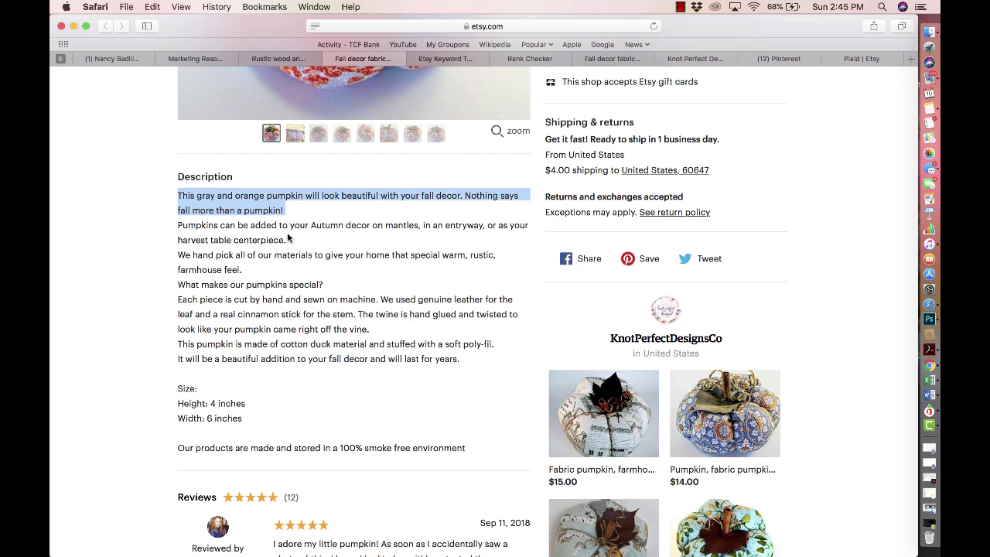
pyautogui.moveTo(313, 240); pyautogui.dragTo(170, 195)
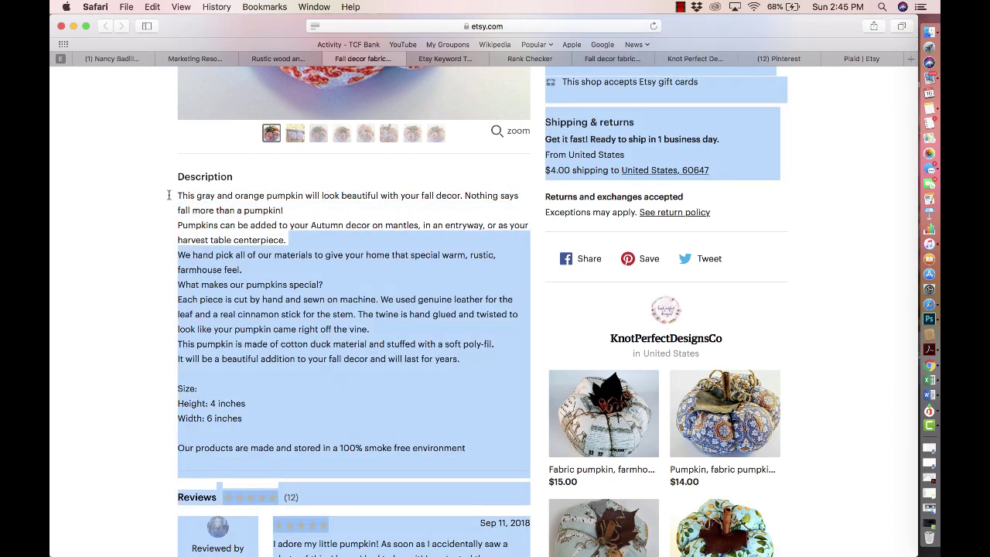
pyautogui.click(298, 199)
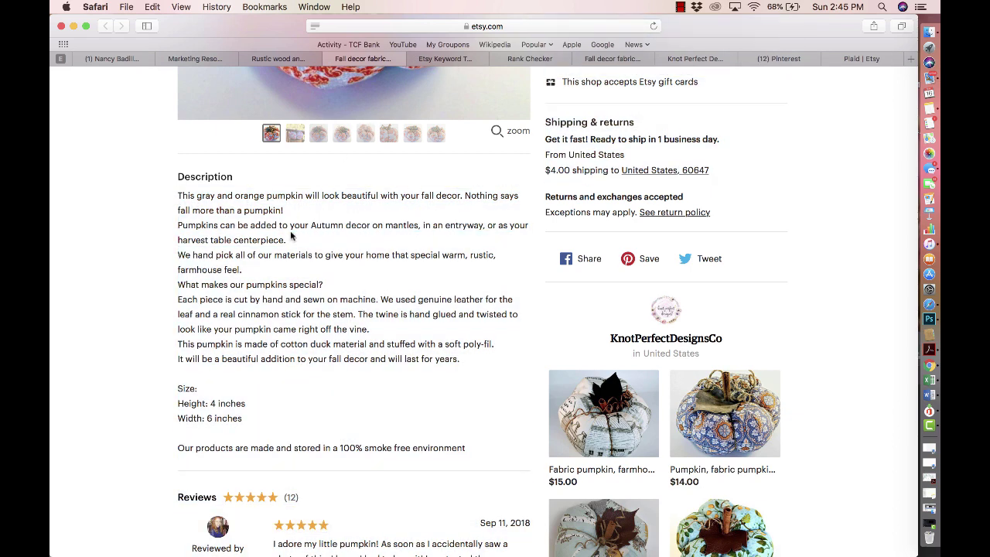
pyautogui.moveTo(290, 238); pyautogui.dragTo(179, 197)
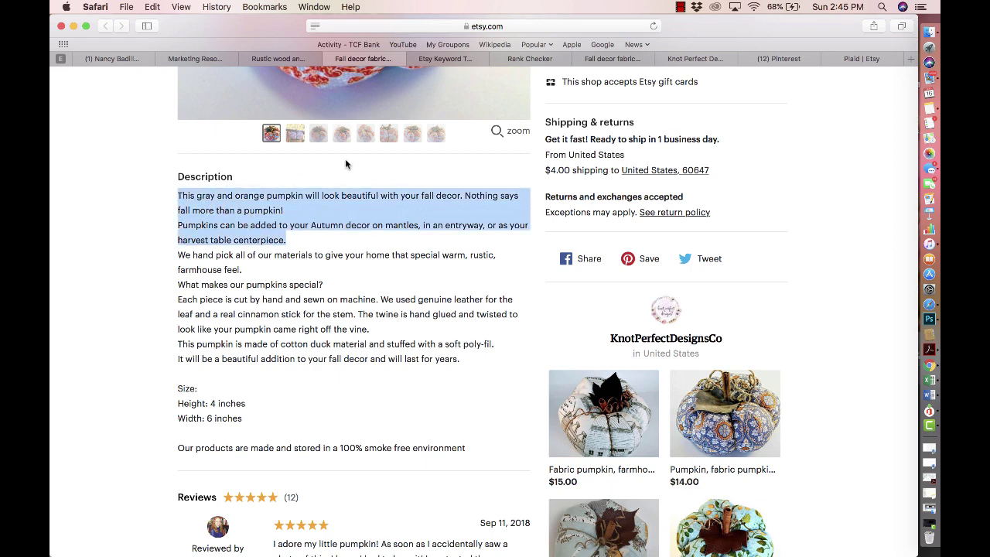
# Step: Return to the EtsyRank keyword results for "pumpkin decor" and look over the Related Tags, Price Range and Top Listings sections
pyautogui.click(457, 61)
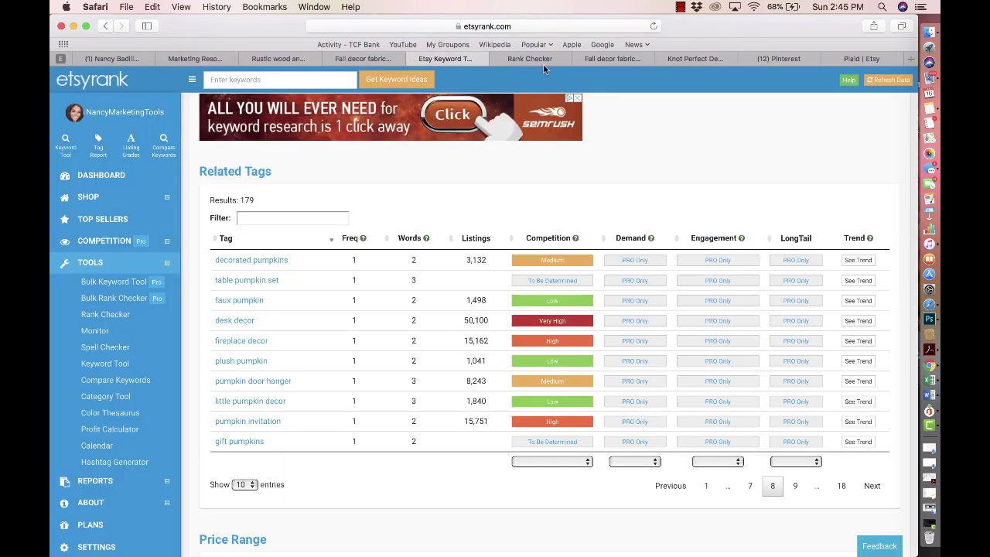
pyautogui.scroll(-10, 475, 340)
pyautogui.scroll(10, 485, 340)
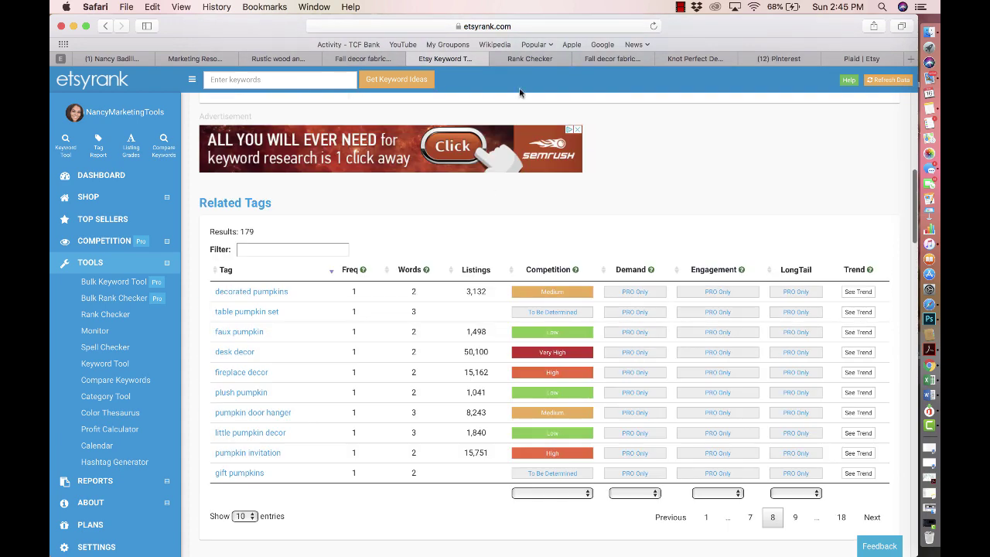
pyautogui.scroll(-9, 414, 314)
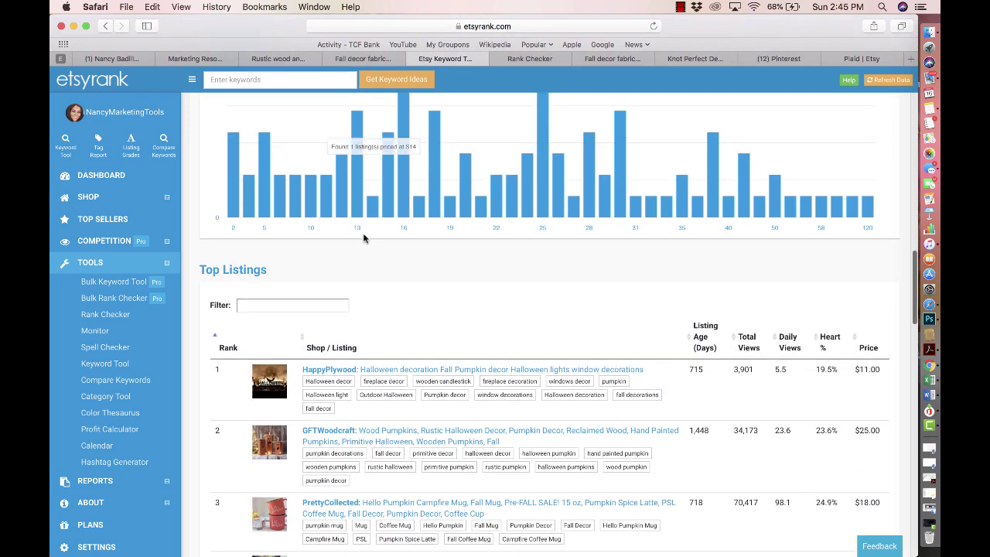
pyautogui.scroll(10, 433, 139)
# Step: Open the Listing Audit for the $13.00 plaid farmhouse pumpkin from the Rank Checker results
pyautogui.click(513, 61)
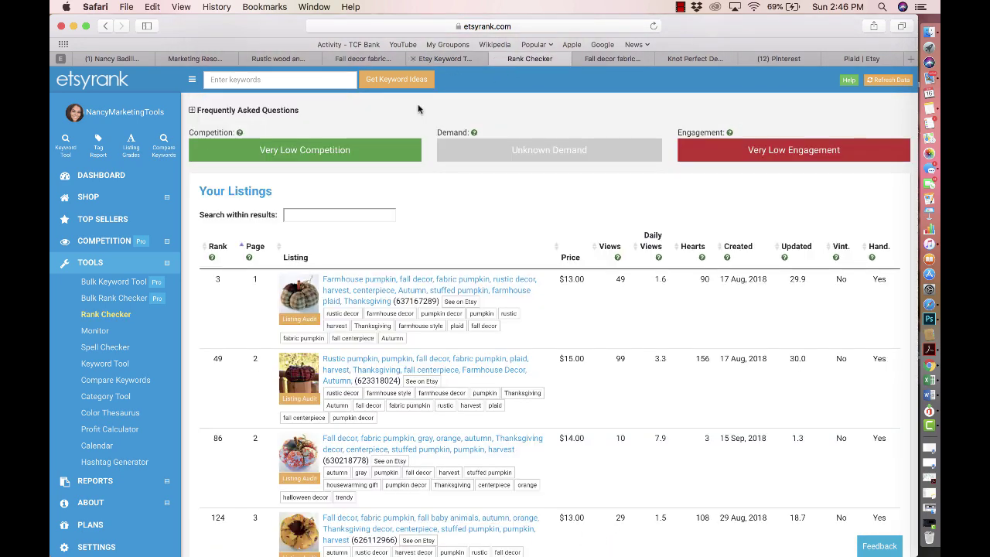
pyautogui.click(300, 319)
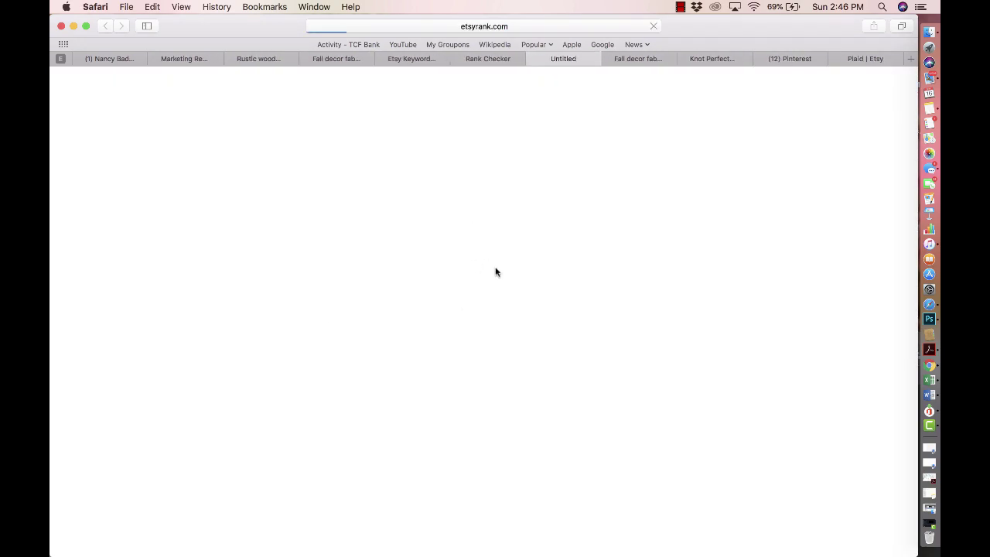